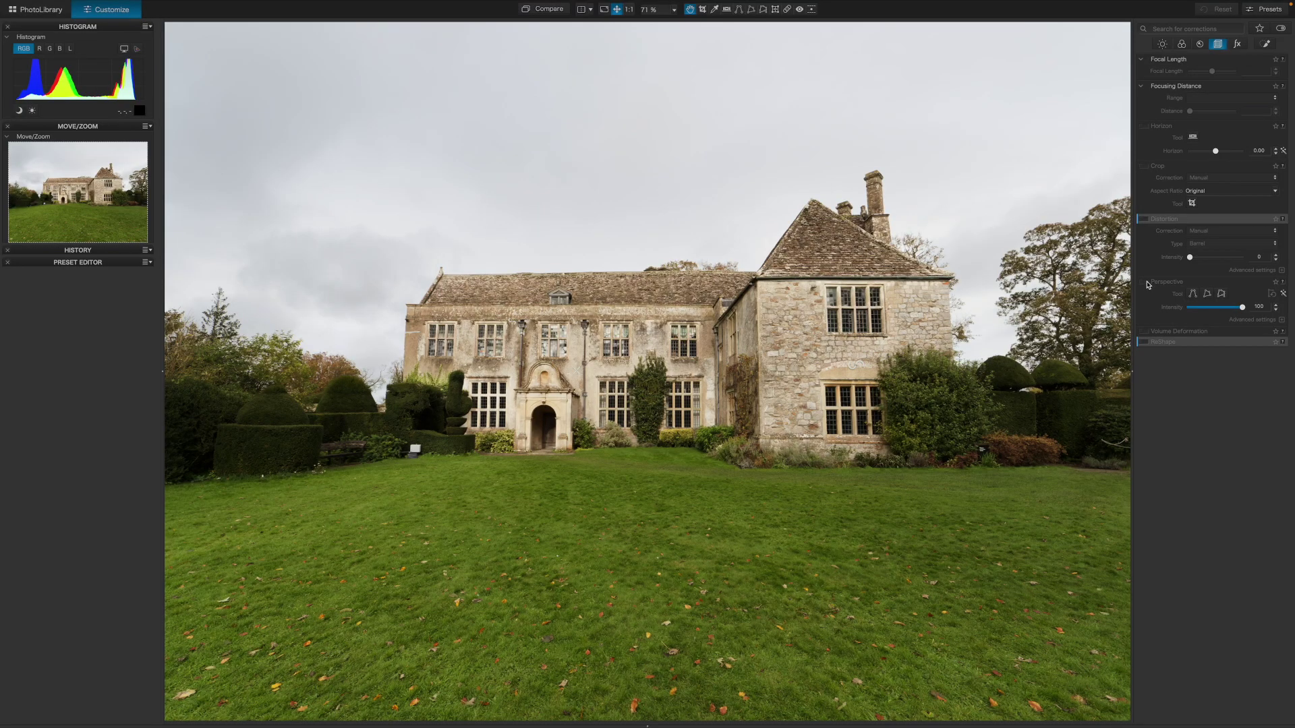
Enable automatic Perspective correction for the house photo and turn on Crop with its correction set to Auto.
left_click(993, 564)
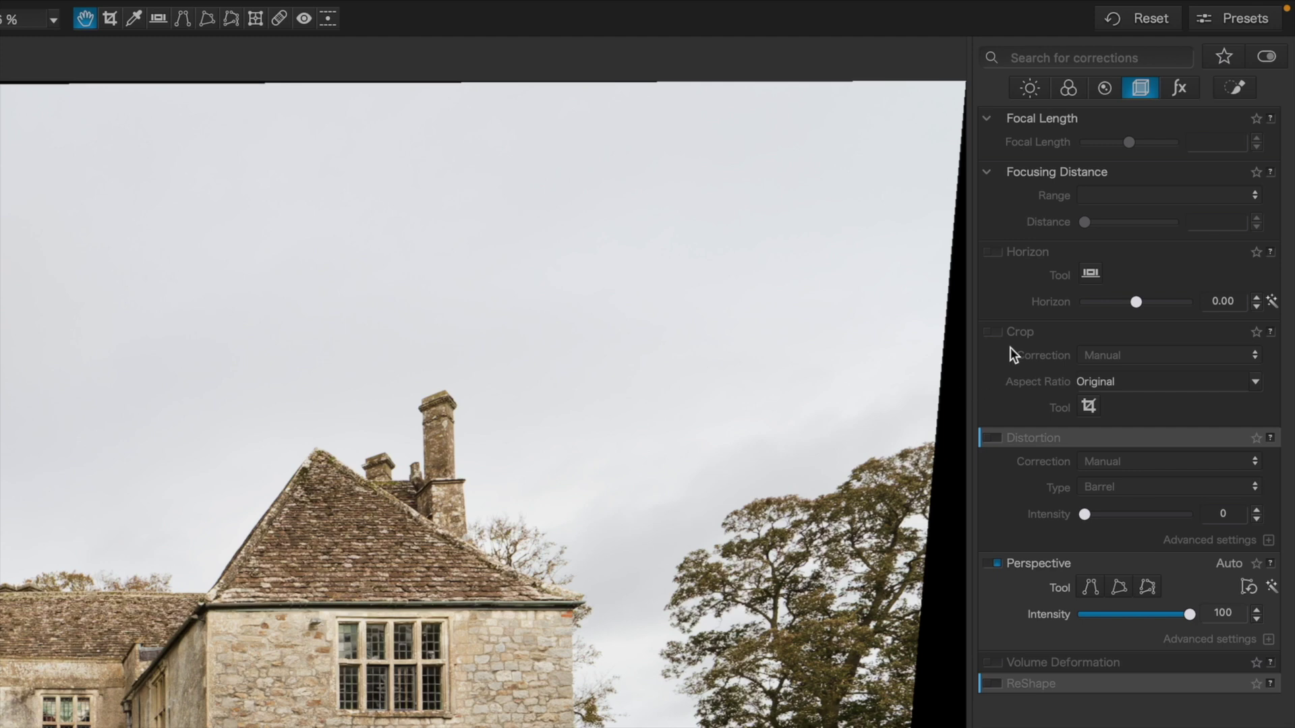
left_click(999, 333)
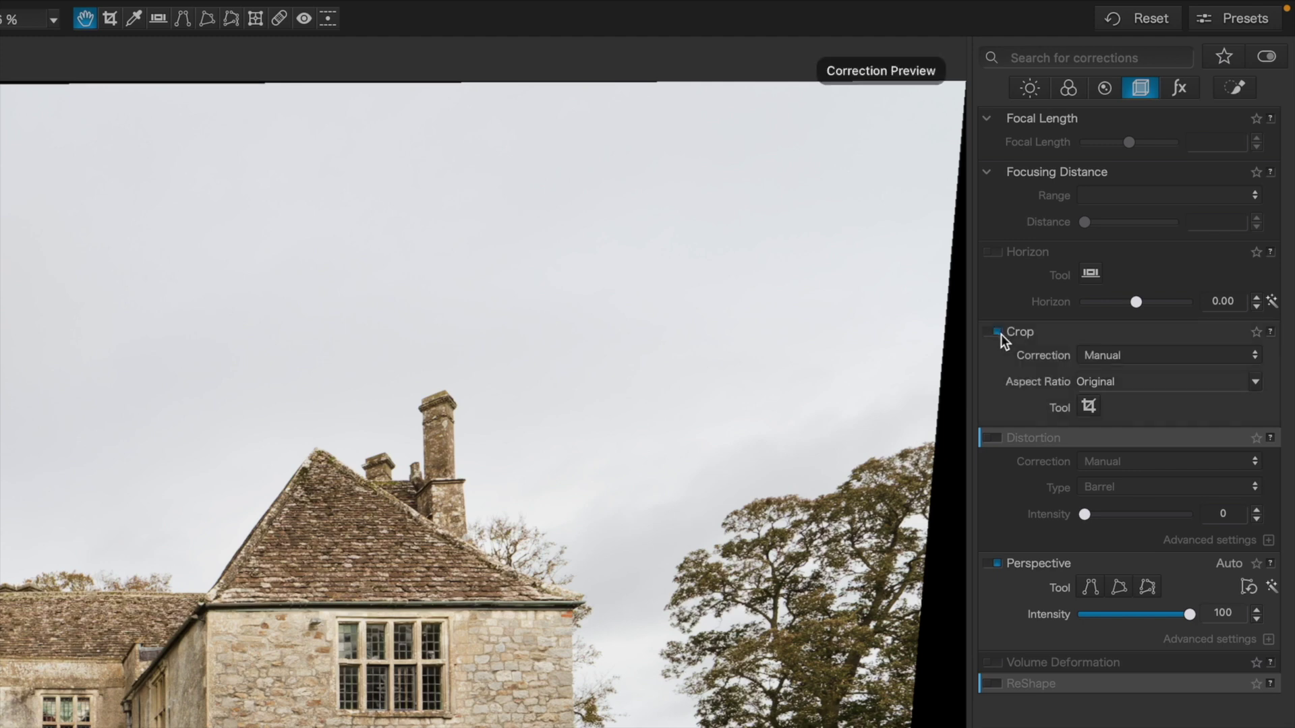
left_click(1110, 355)
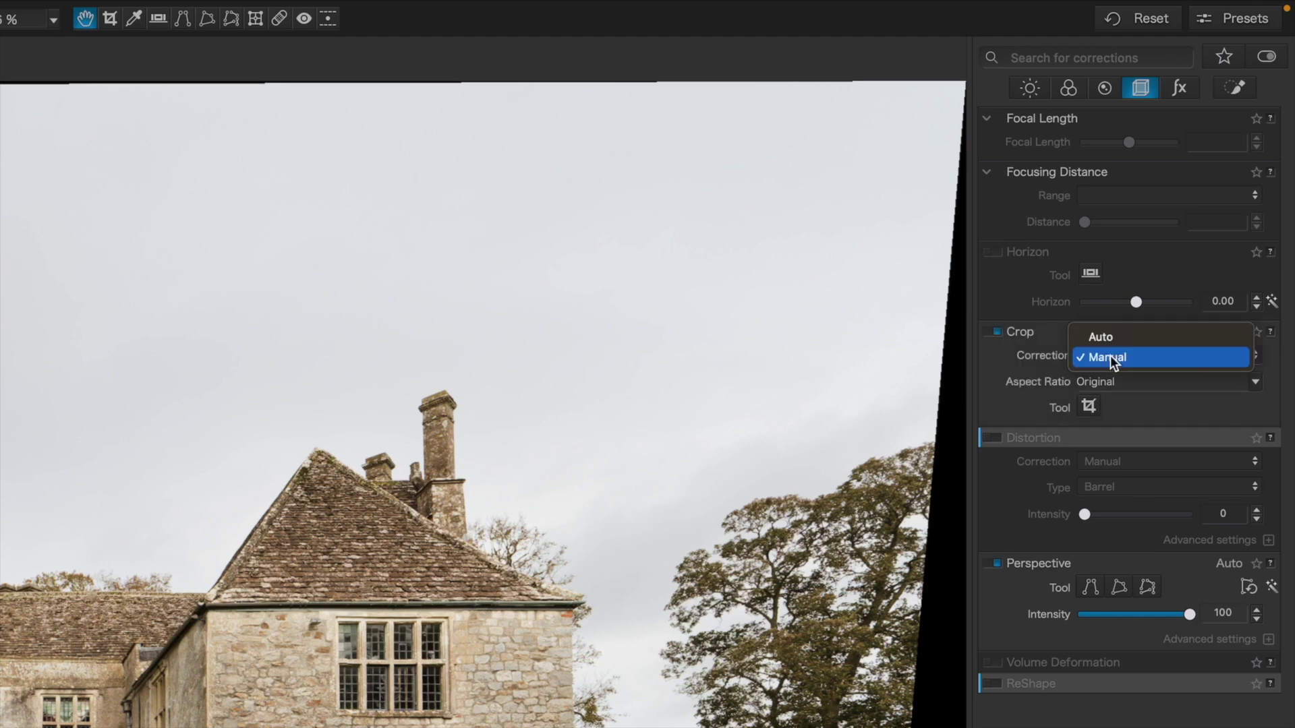
left_click(1140, 338)
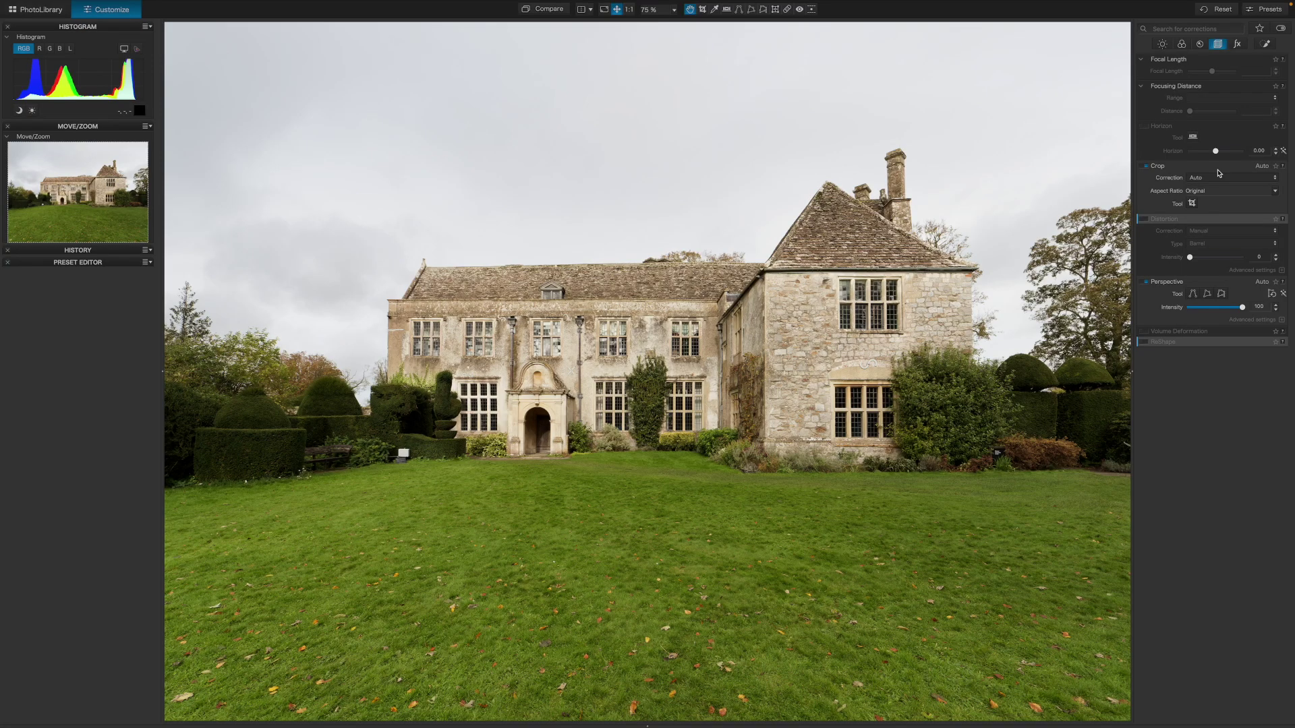
Enable White Balance, try the Daylight setting, and set it to Cloudy.
left_click(1181, 45)
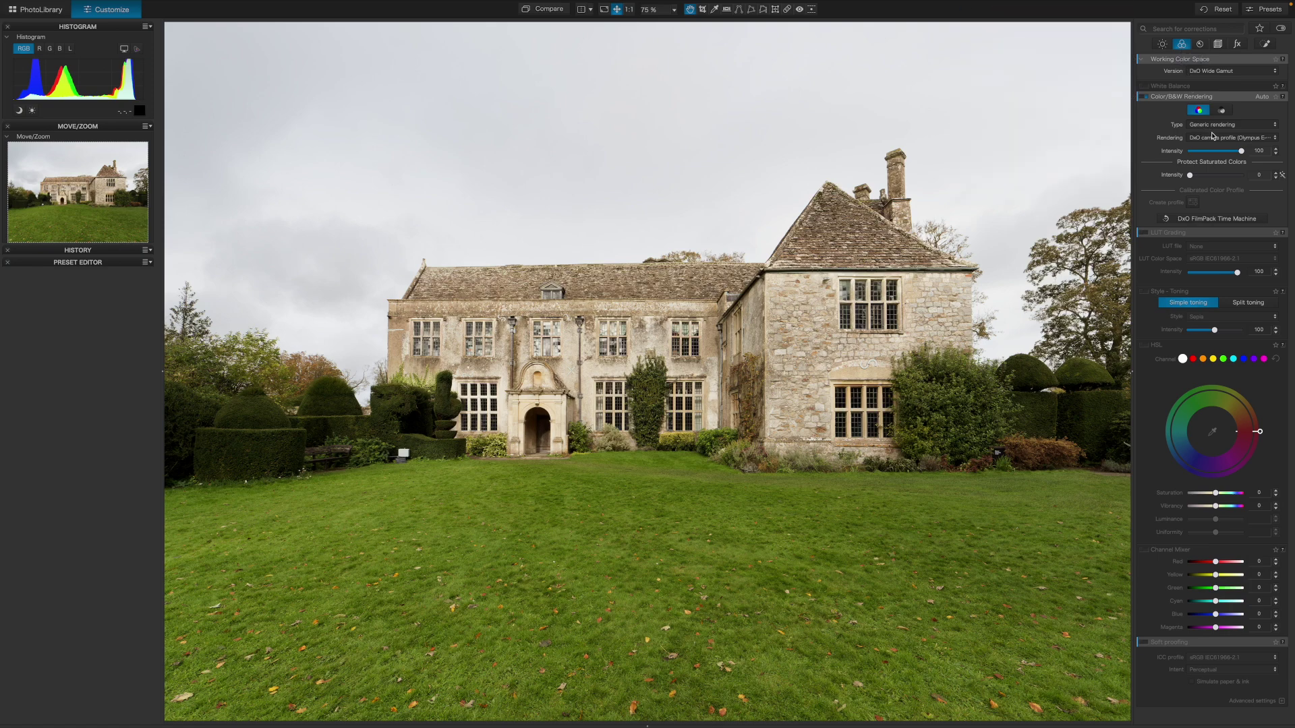
left_click(1153, 87)
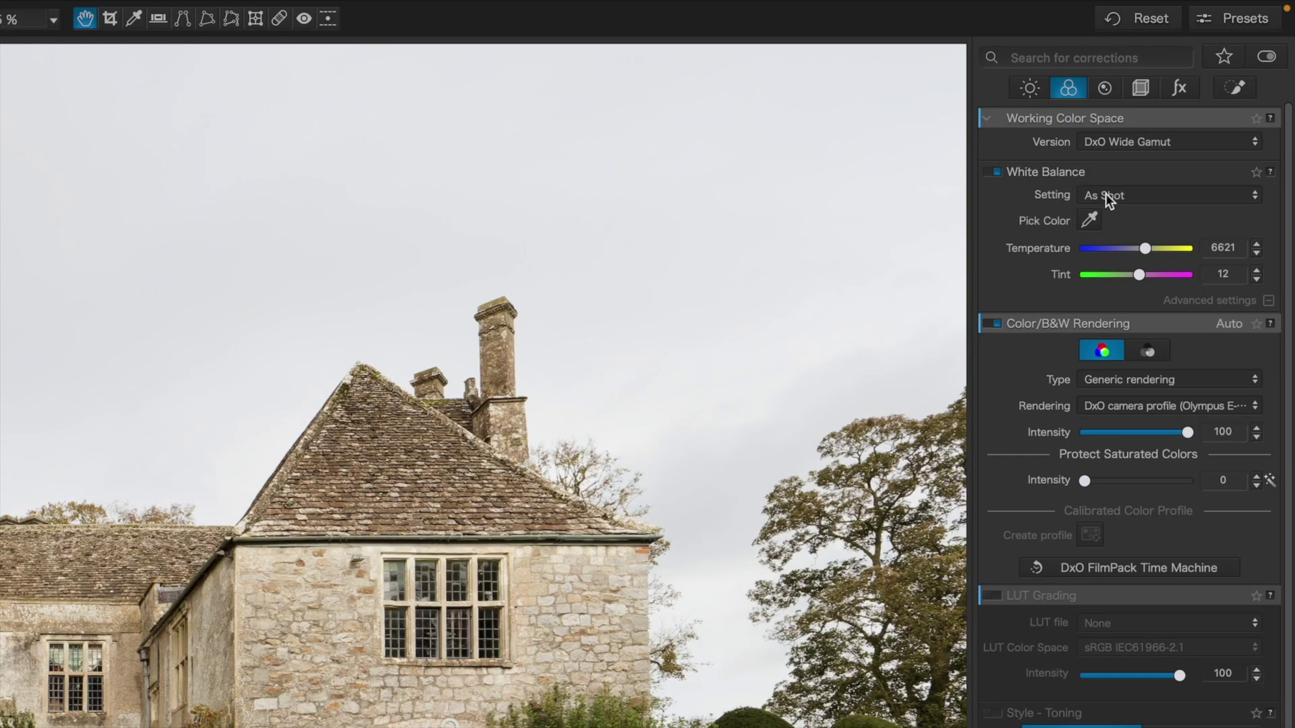
left_click(1106, 198)
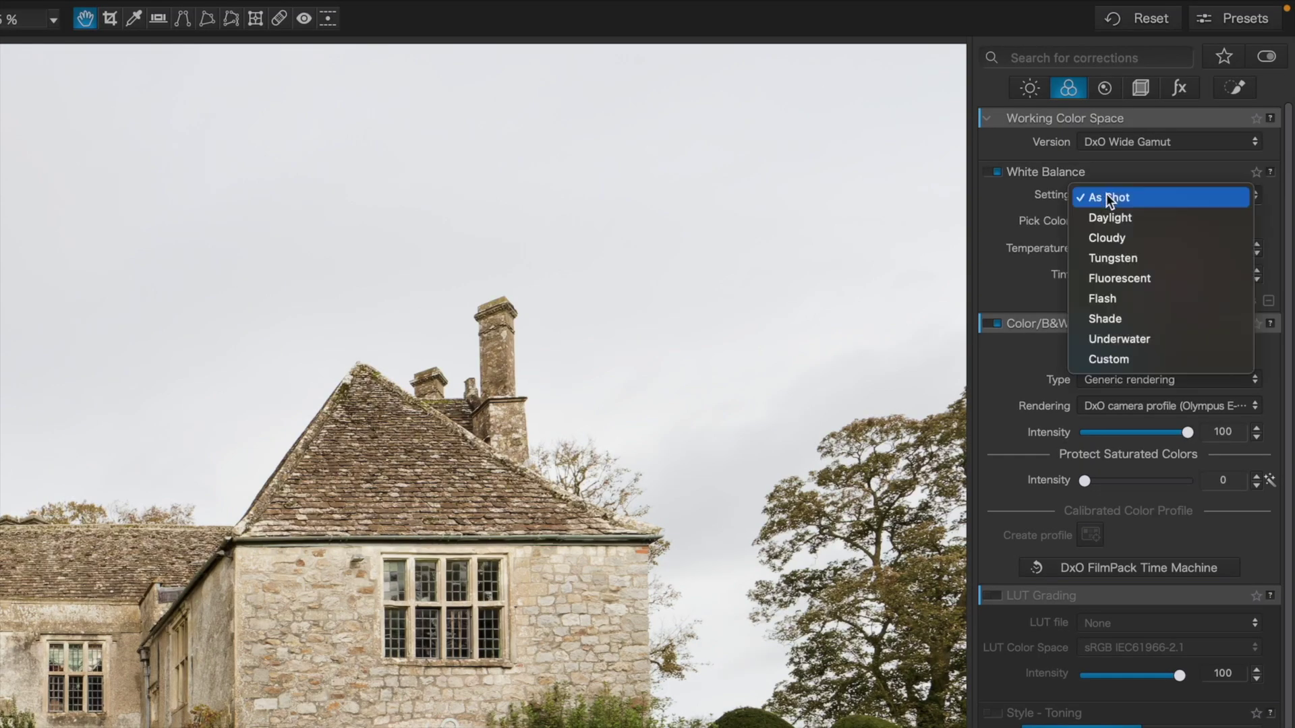
left_click(1112, 214)
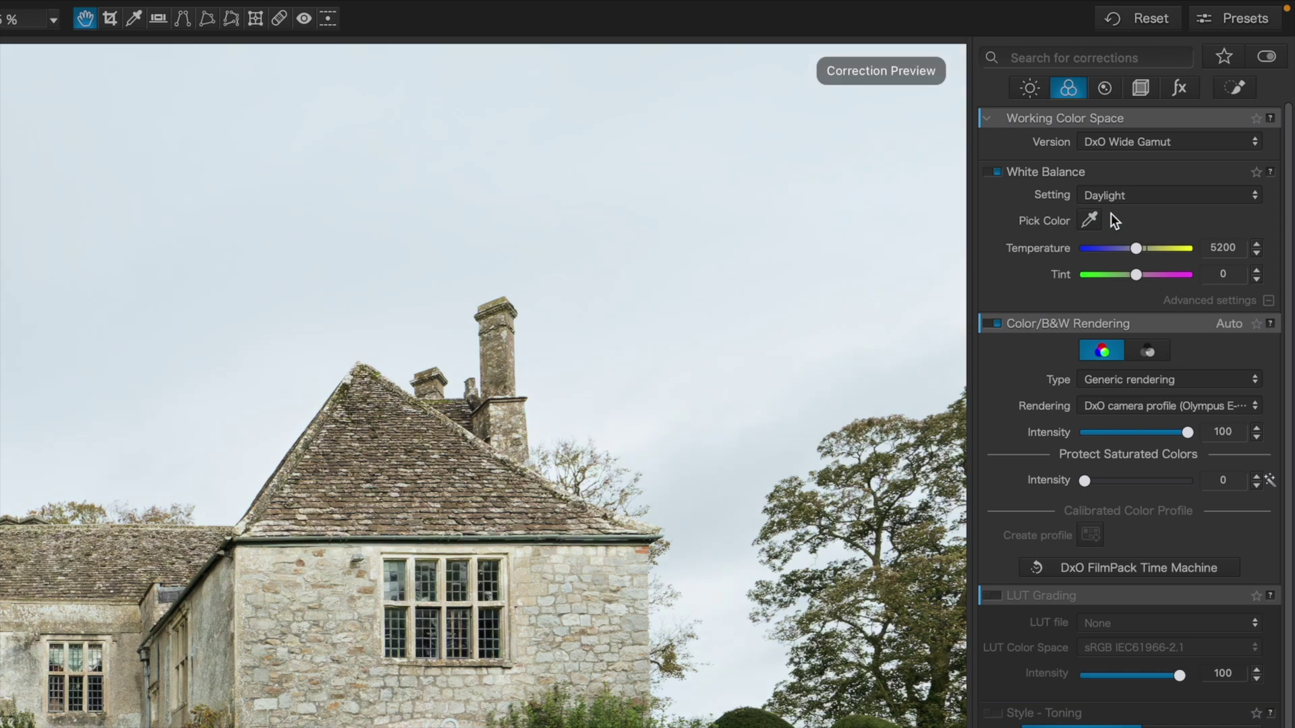
left_click(1114, 196)
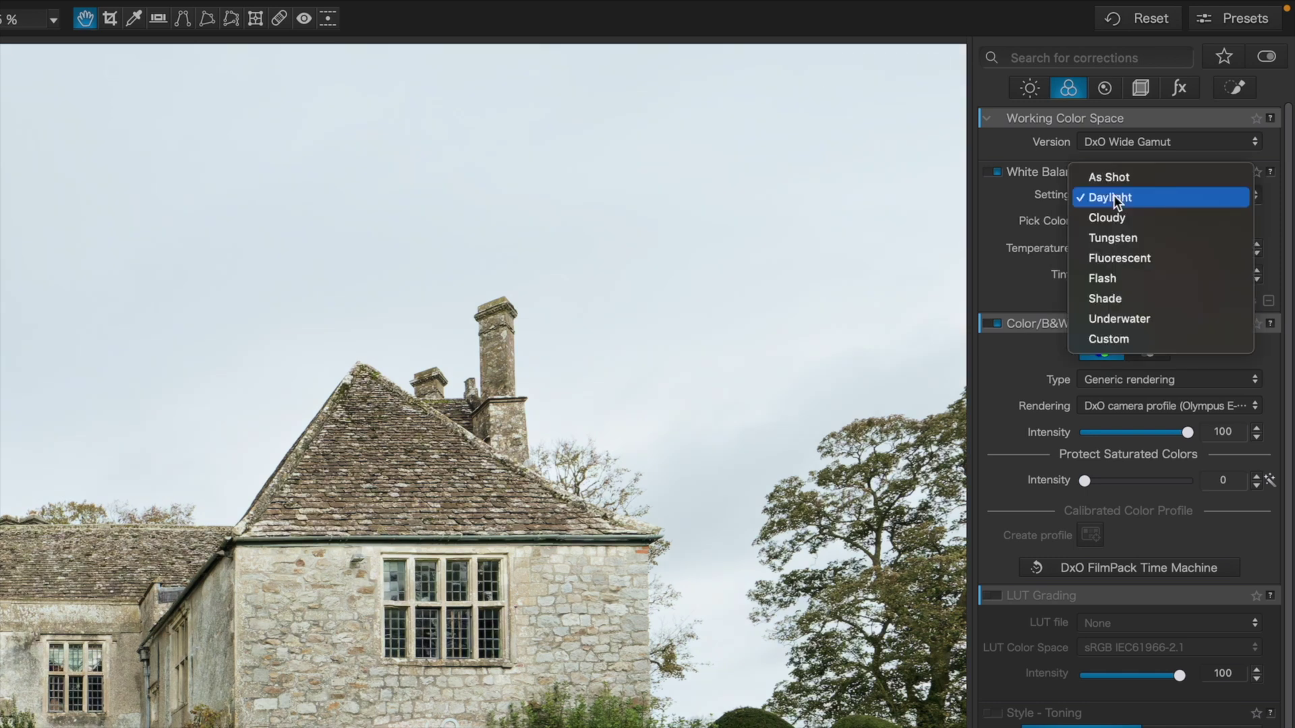
left_click(1112, 215)
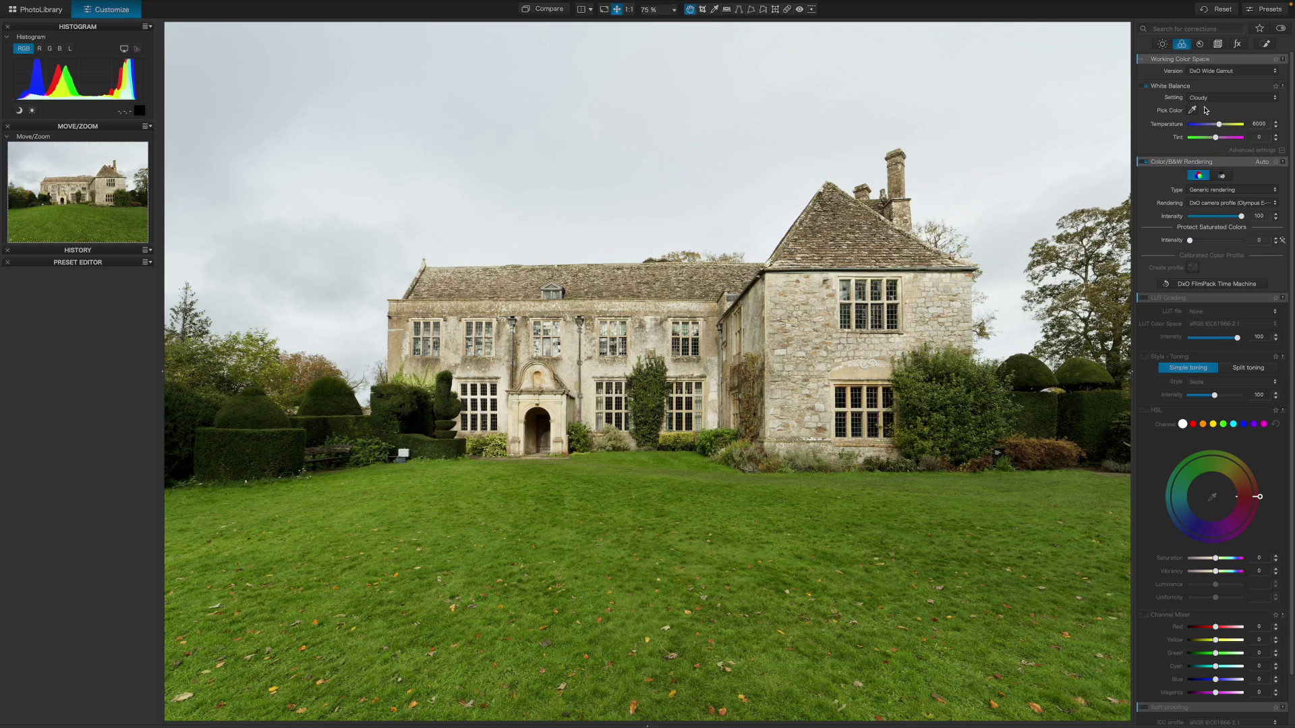
Enable DxO Smart Lighting in Uniform Medium mode and turn on DxO ClearView Plus at intensity 50.
left_click(1164, 45)
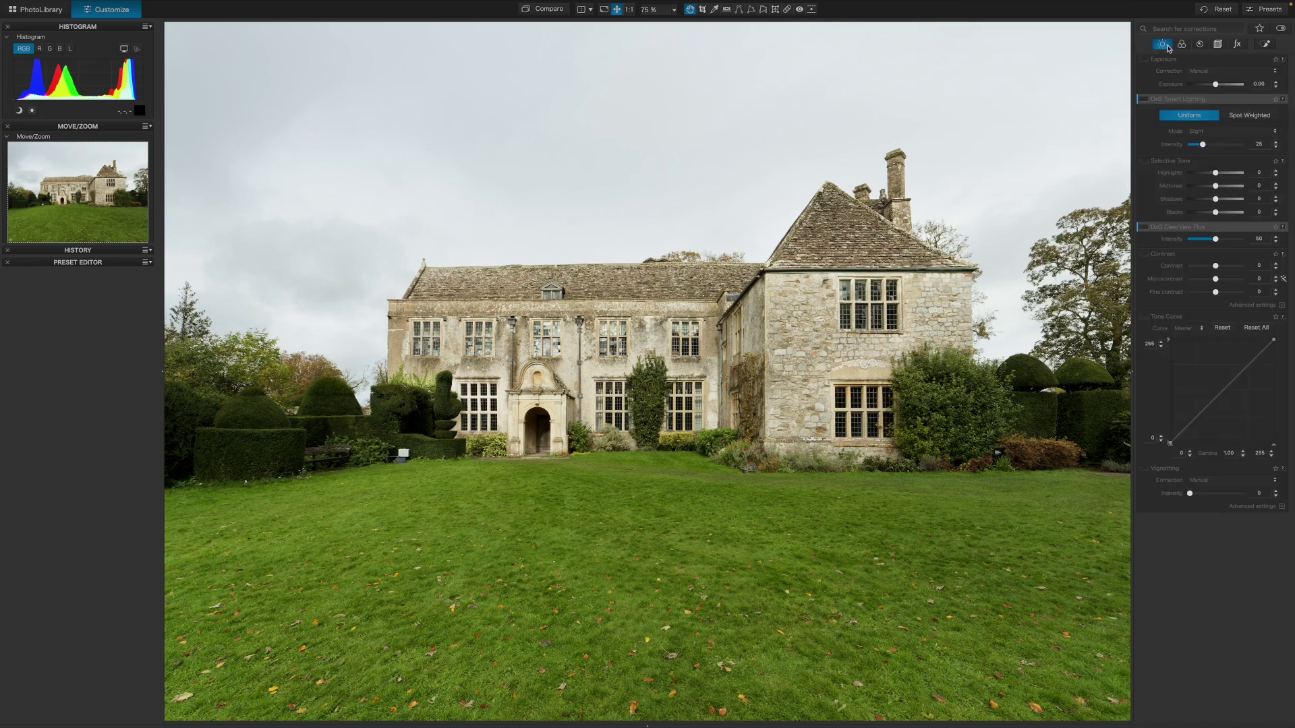
left_click(1149, 100)
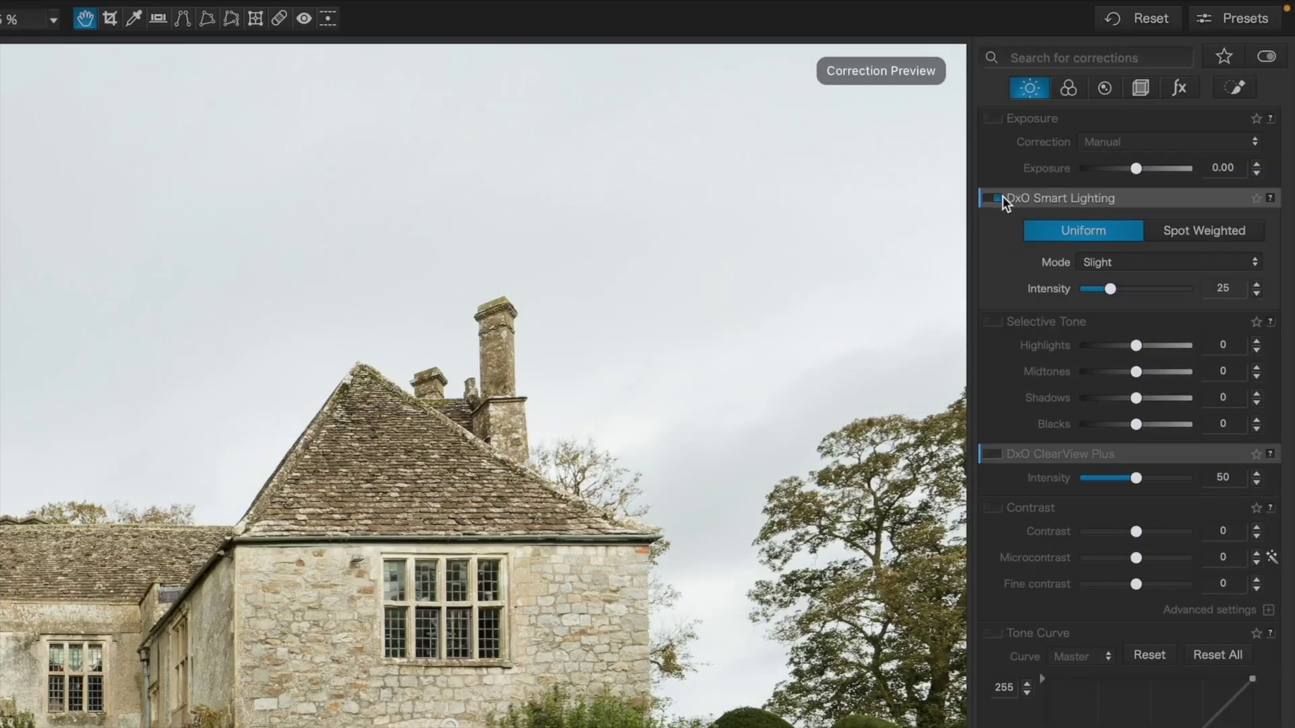
left_click(1122, 264)
left_click(1123, 265)
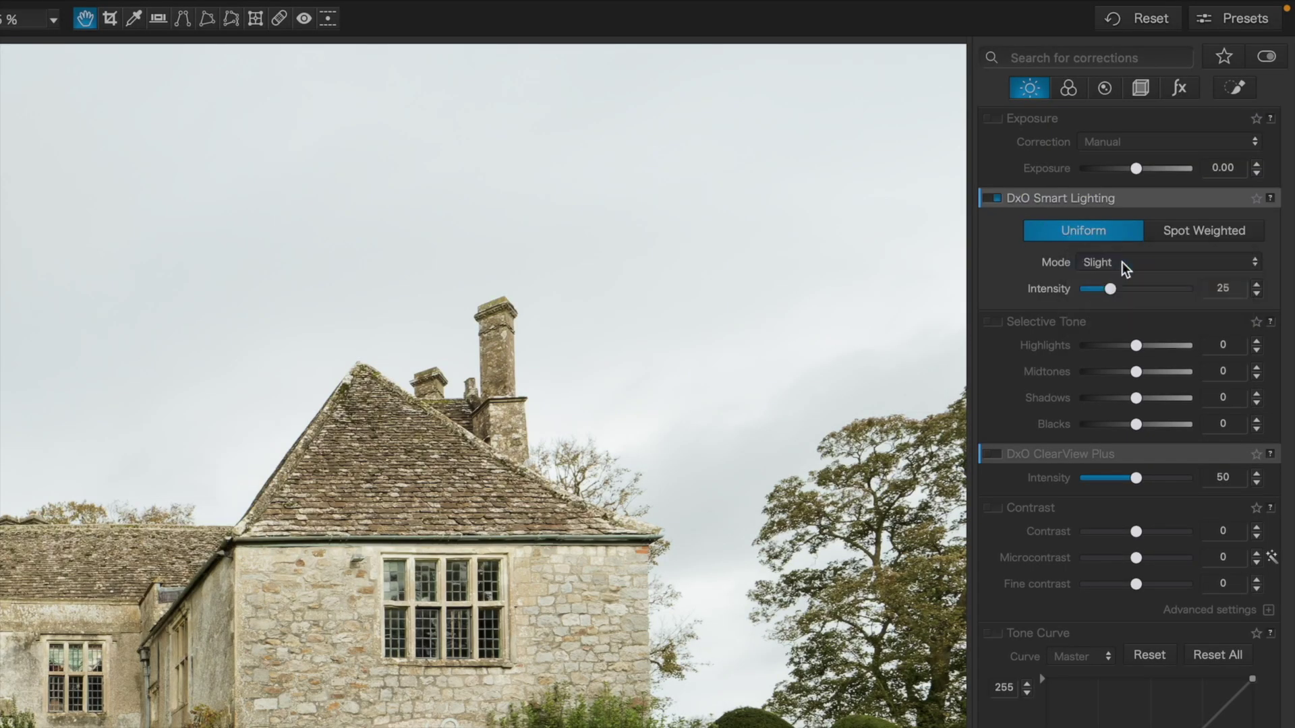
left_click(1122, 262)
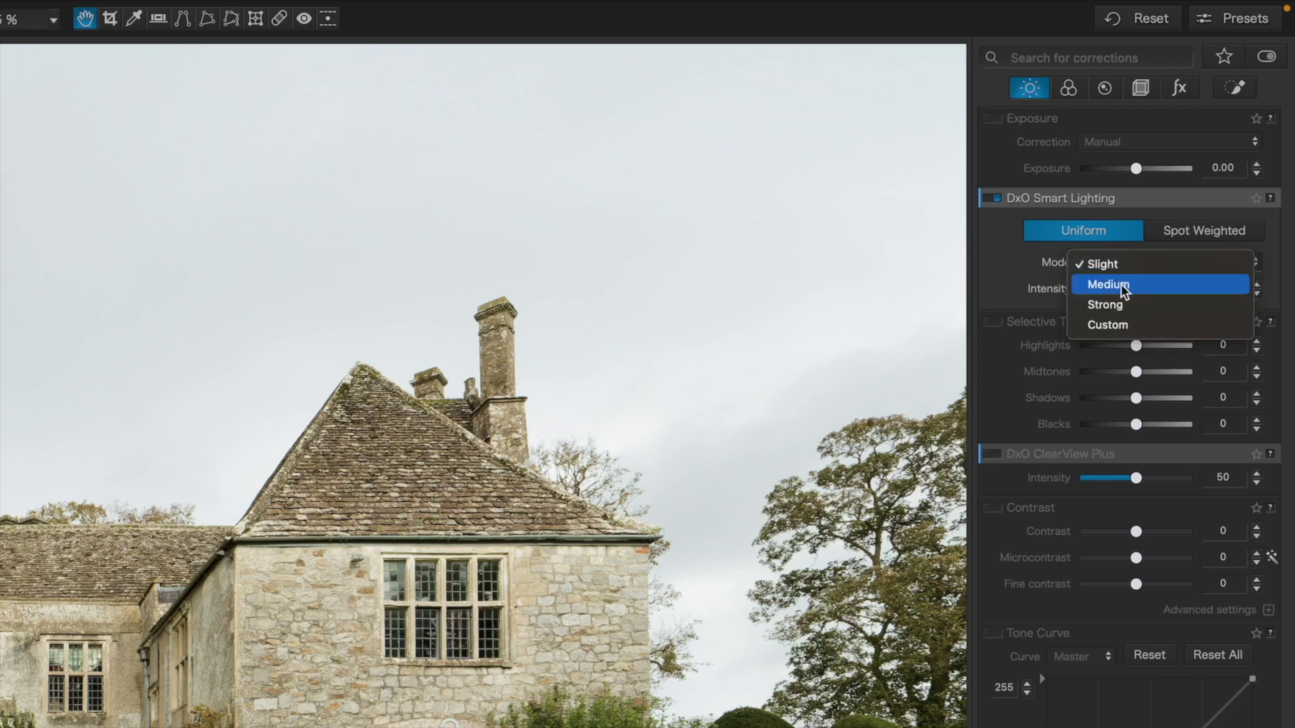
left_click(1121, 284)
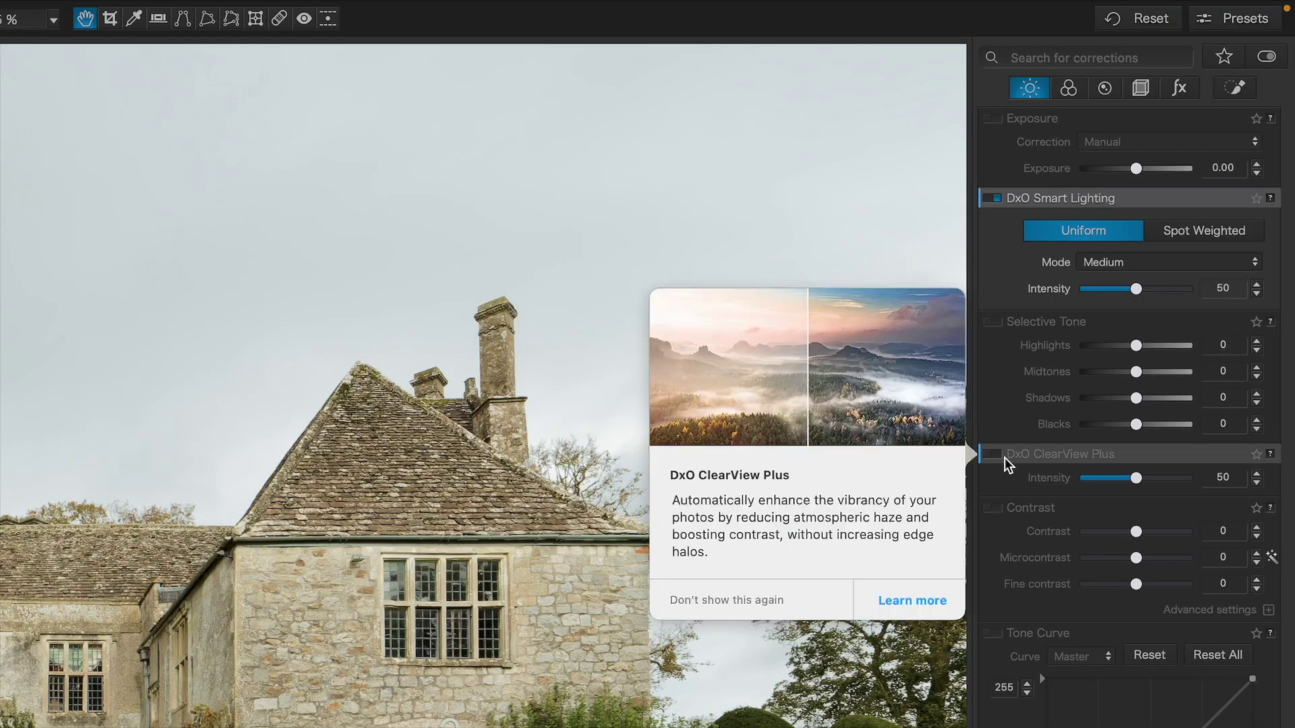
left_click(997, 455)
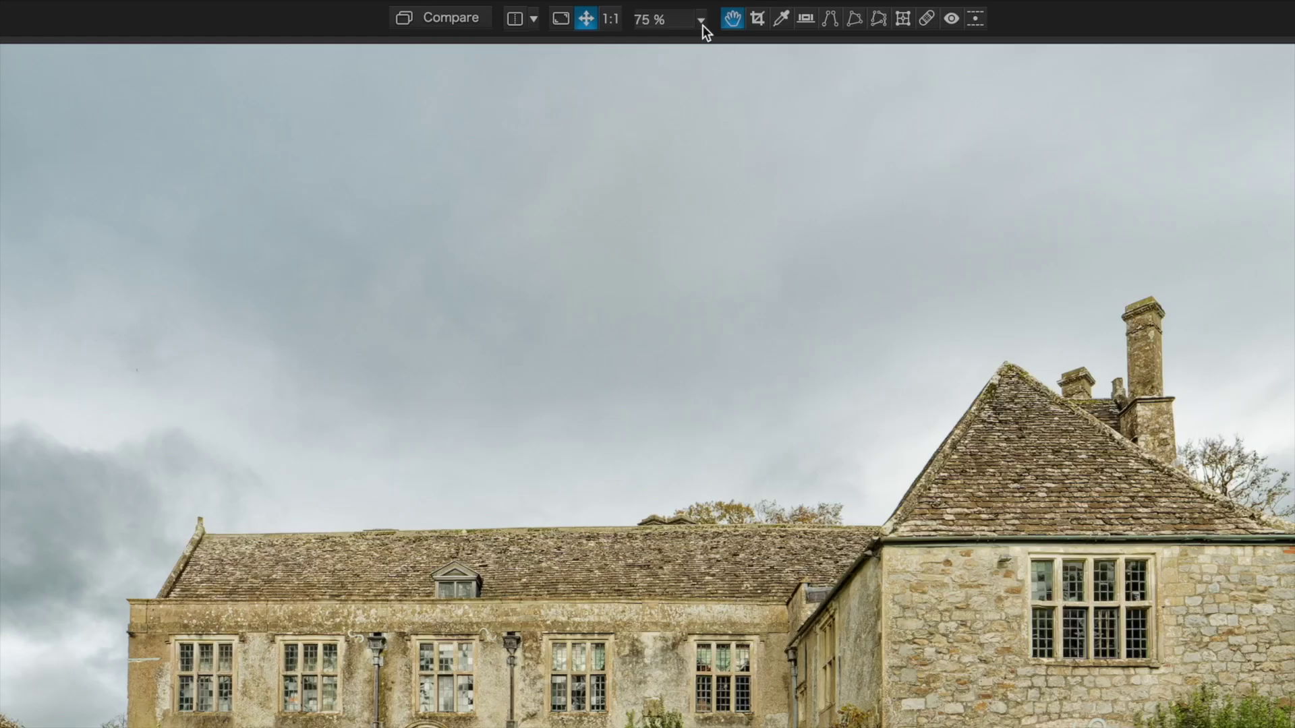
Remove the small white sign in front of the hedge with ReTouch in Repair mode, working at 200 % zoom.
left_click(675, 8)
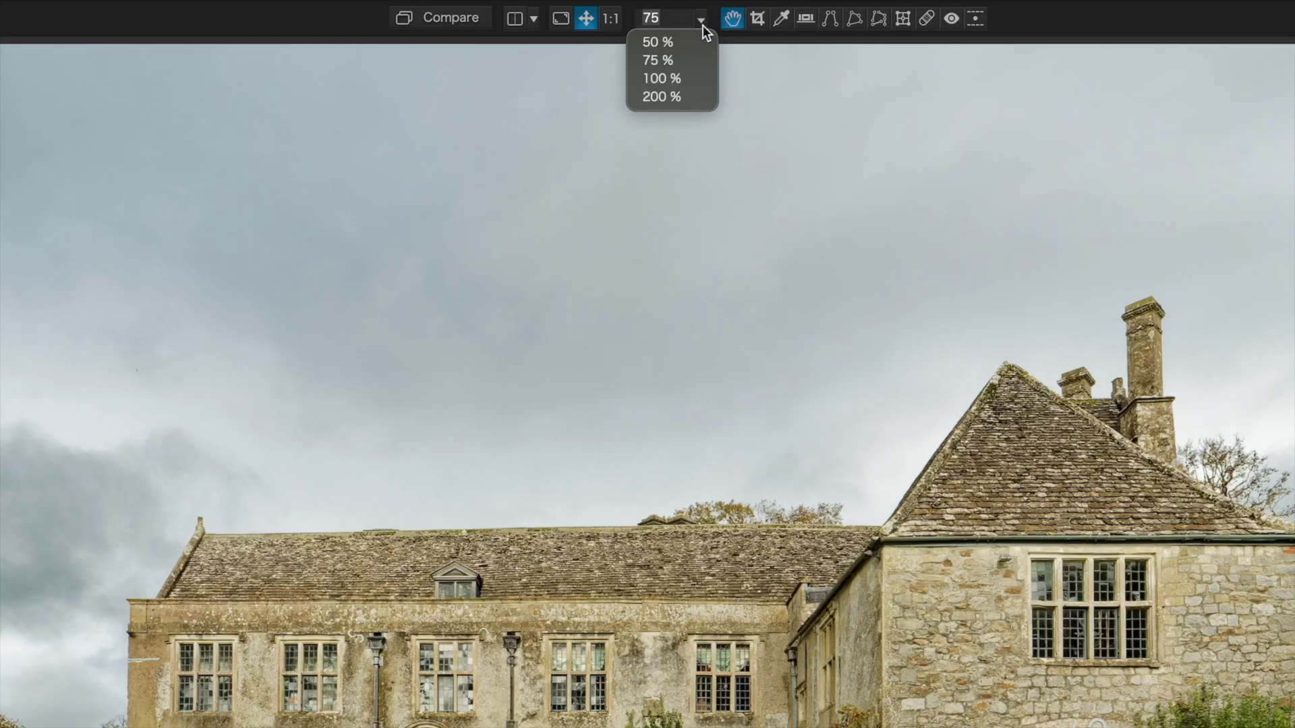
left_click(675, 96)
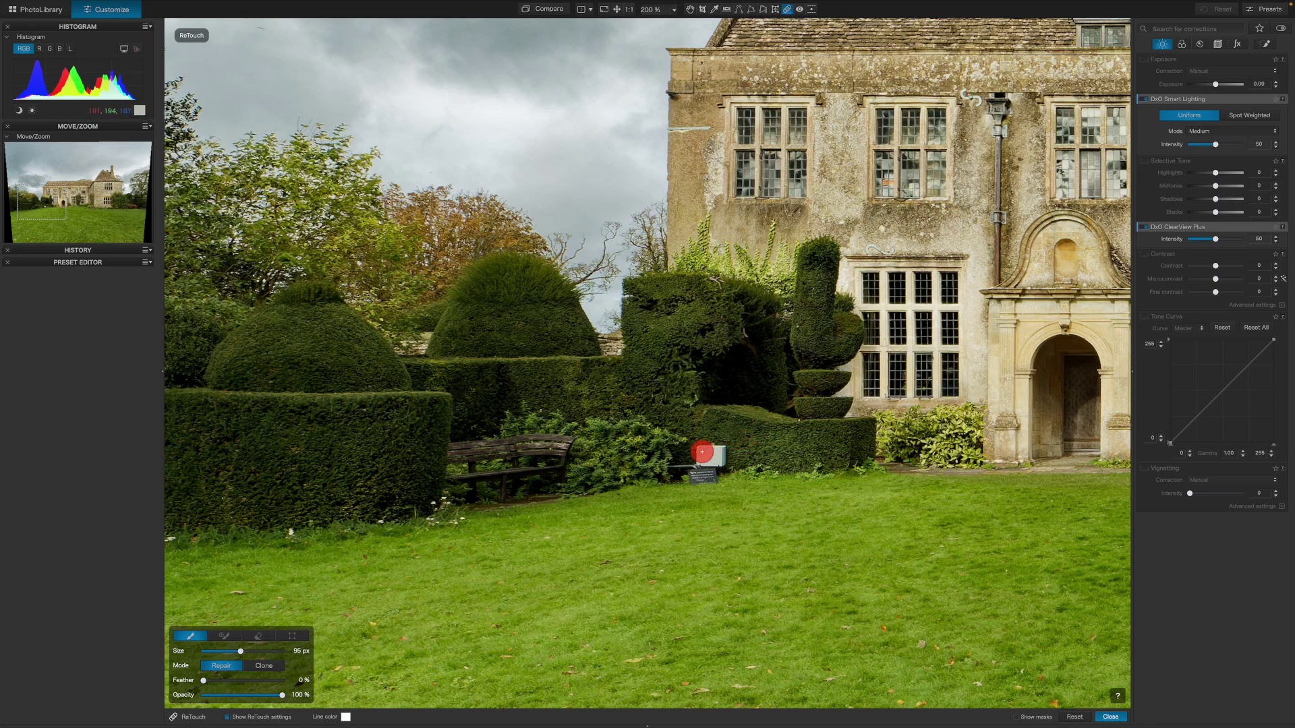
mouse_move(703, 452)
left_mouse_down()
mouse_move(725, 452)
mouse_move(697, 458)
mouse_move(709, 473)
mouse_move(675, 466)
left_mouse_up()
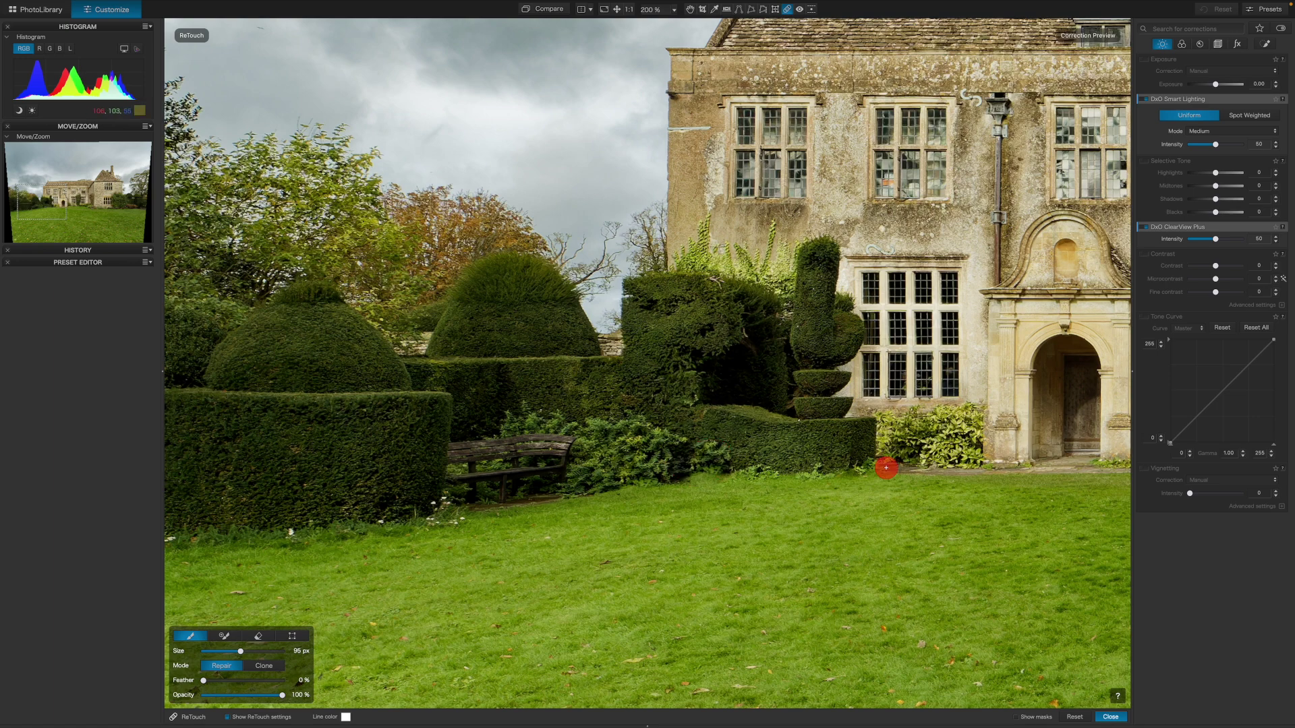
mouse_move(719, 480)
left_mouse_down()
mouse_move(908, 462)
mouse_move(716, 448)
left_mouse_up()
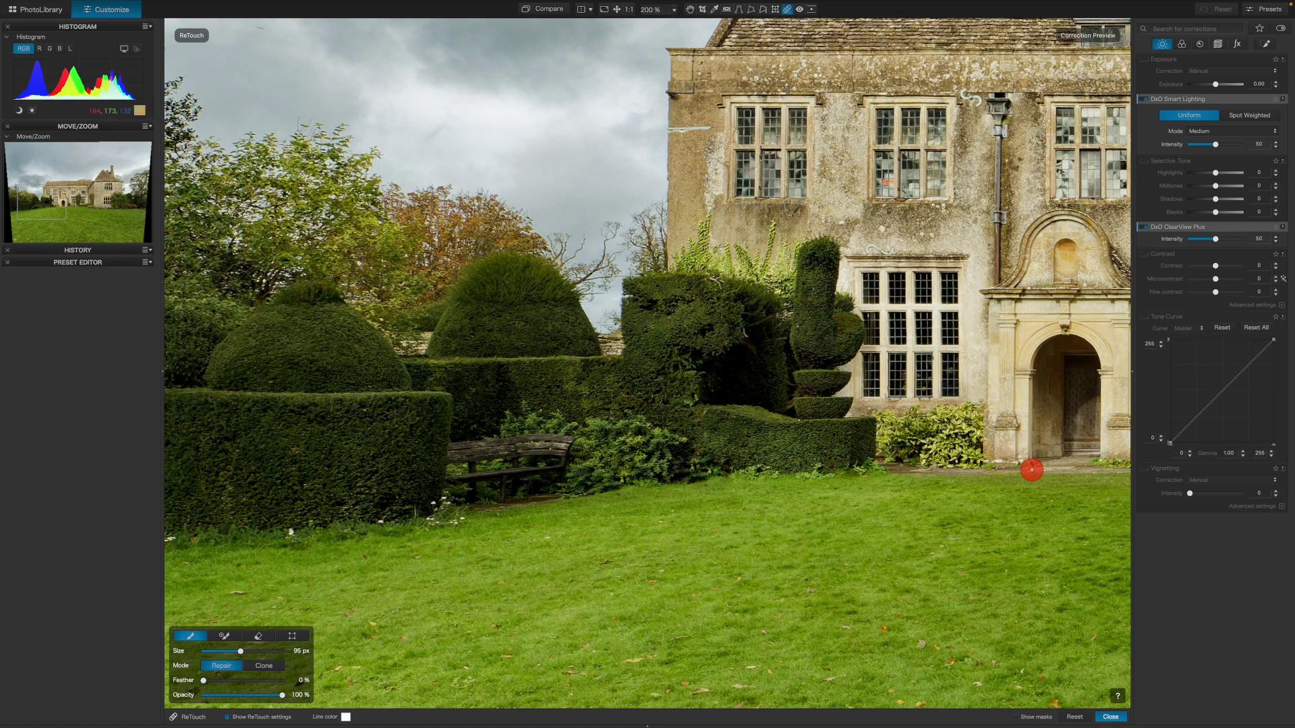
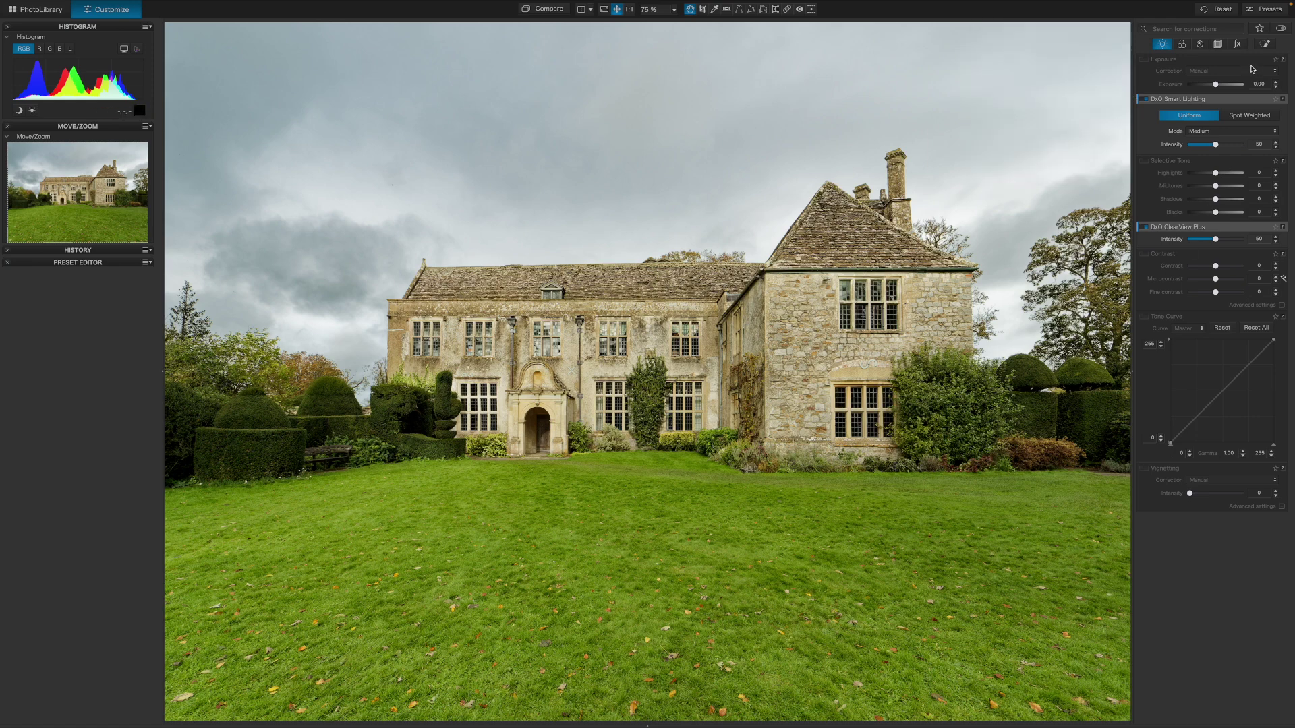
Add a graduated filter from the photo's upper edge down over the sky, set its exposure to about -1.11 and raise its ClearView Plus intensity.
left_click(1265, 45)
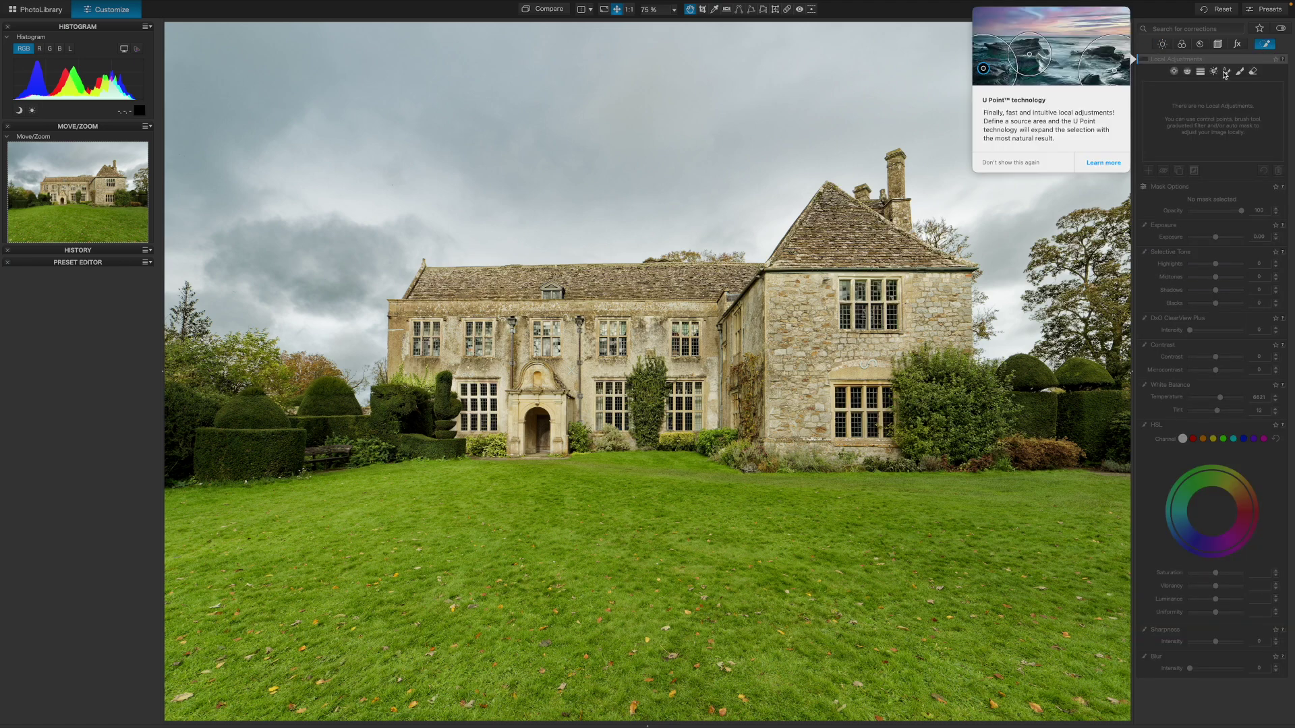
left_click(1201, 71)
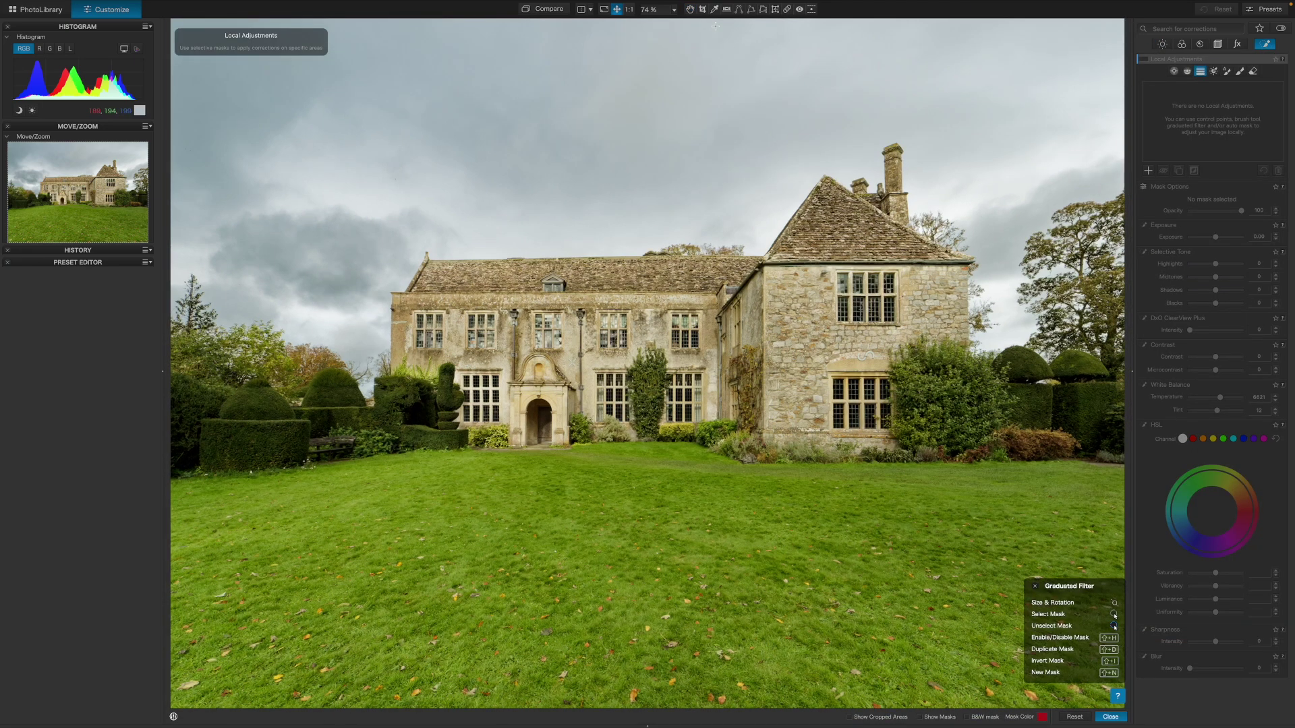
left_click_drag(659, 24, 663, 218)
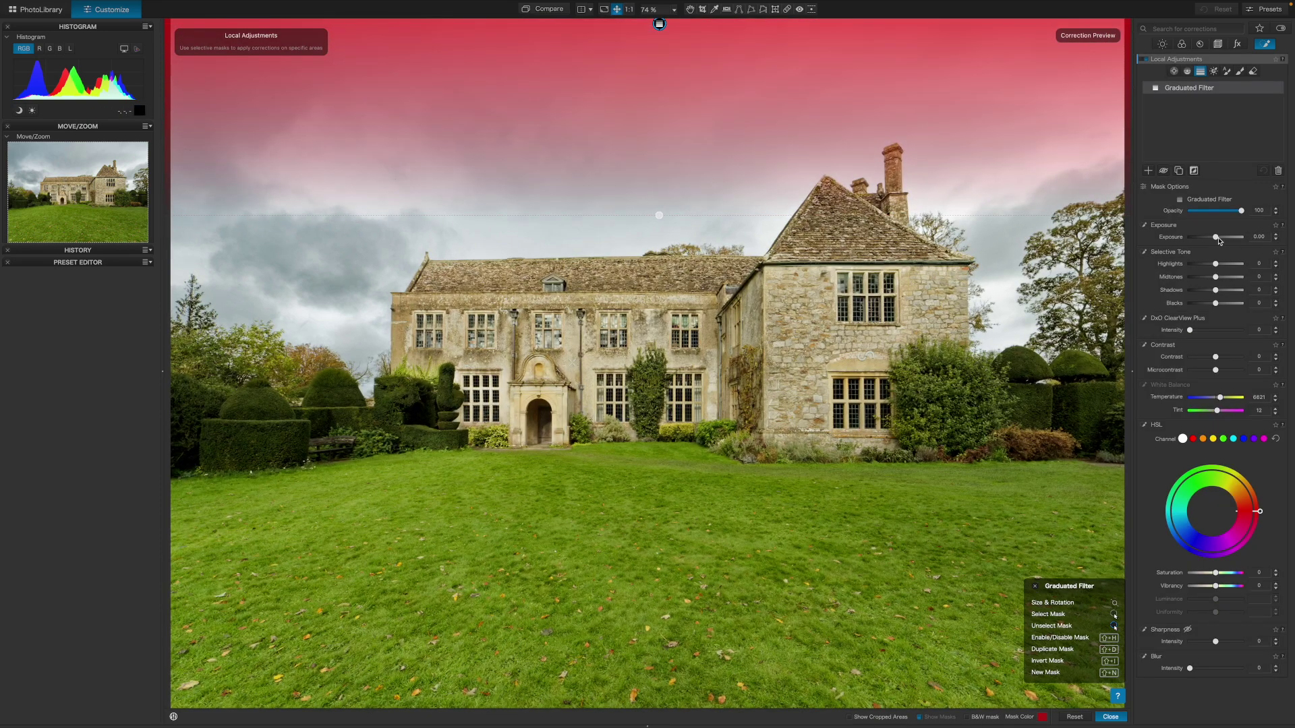
left_click_drag(1218, 240, 1209, 240)
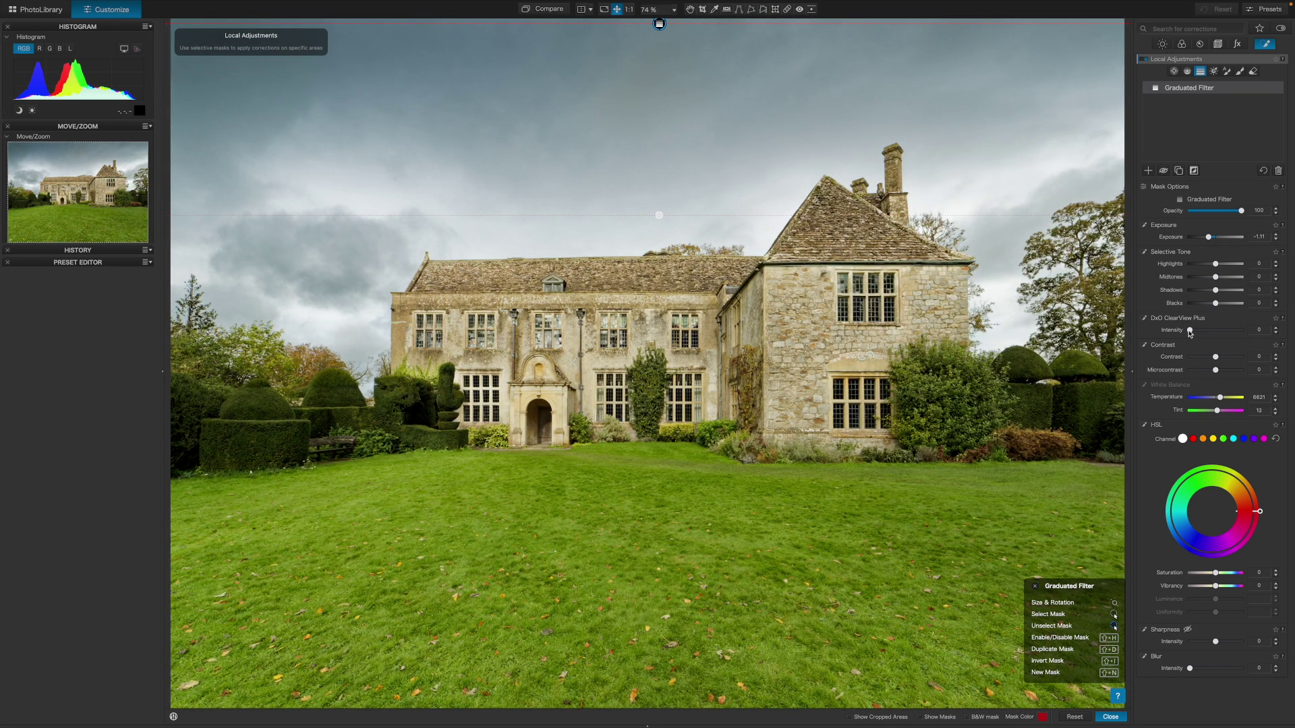
left_click_drag(1190, 333, 1235, 358)
Add a second graduated filter from the photo's lower edge up over the lawn and lower its exposure to about -1.
left_click(836, 568)
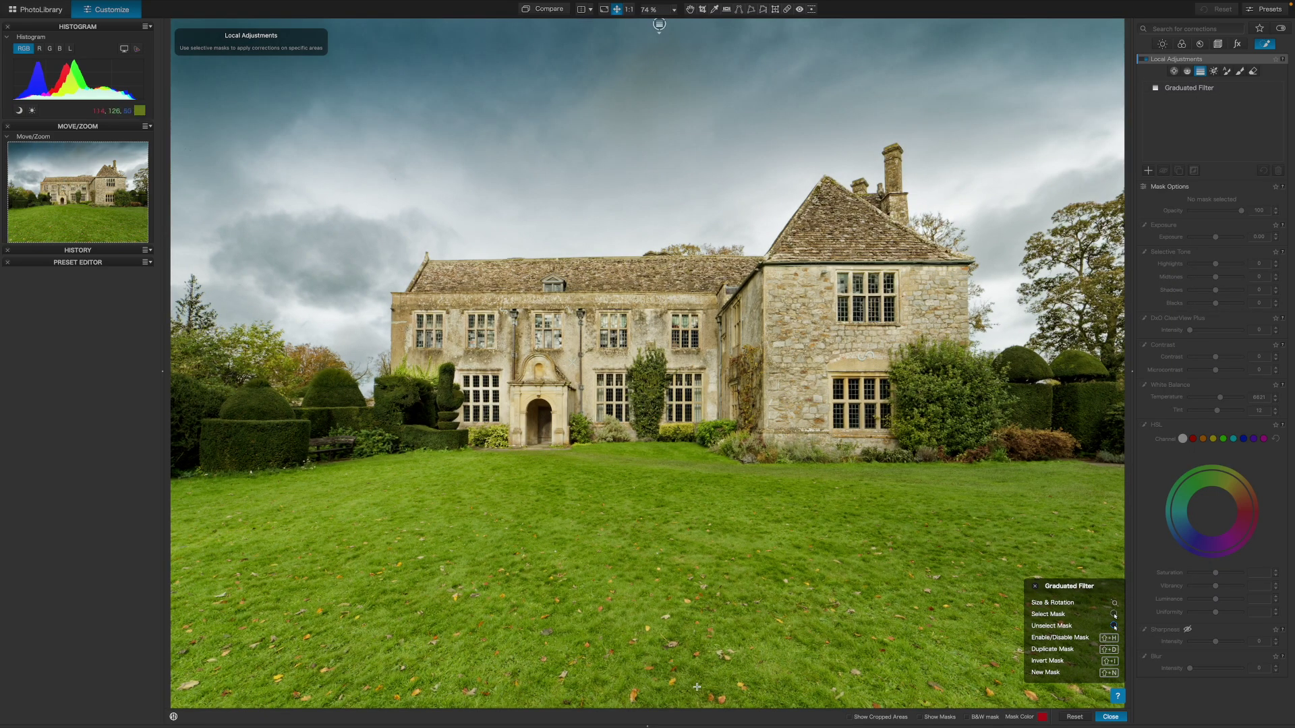
left_click_drag(685, 705, 685, 508)
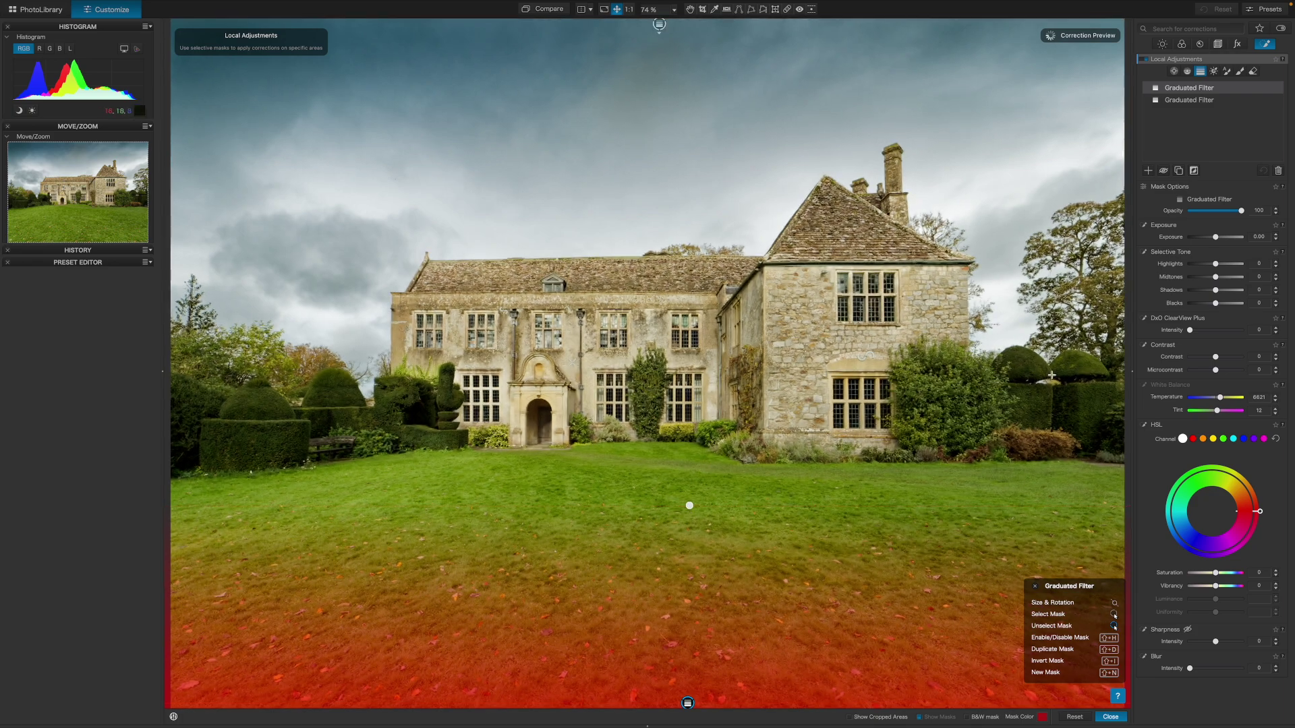
left_click_drag(1216, 237, 1209, 241)
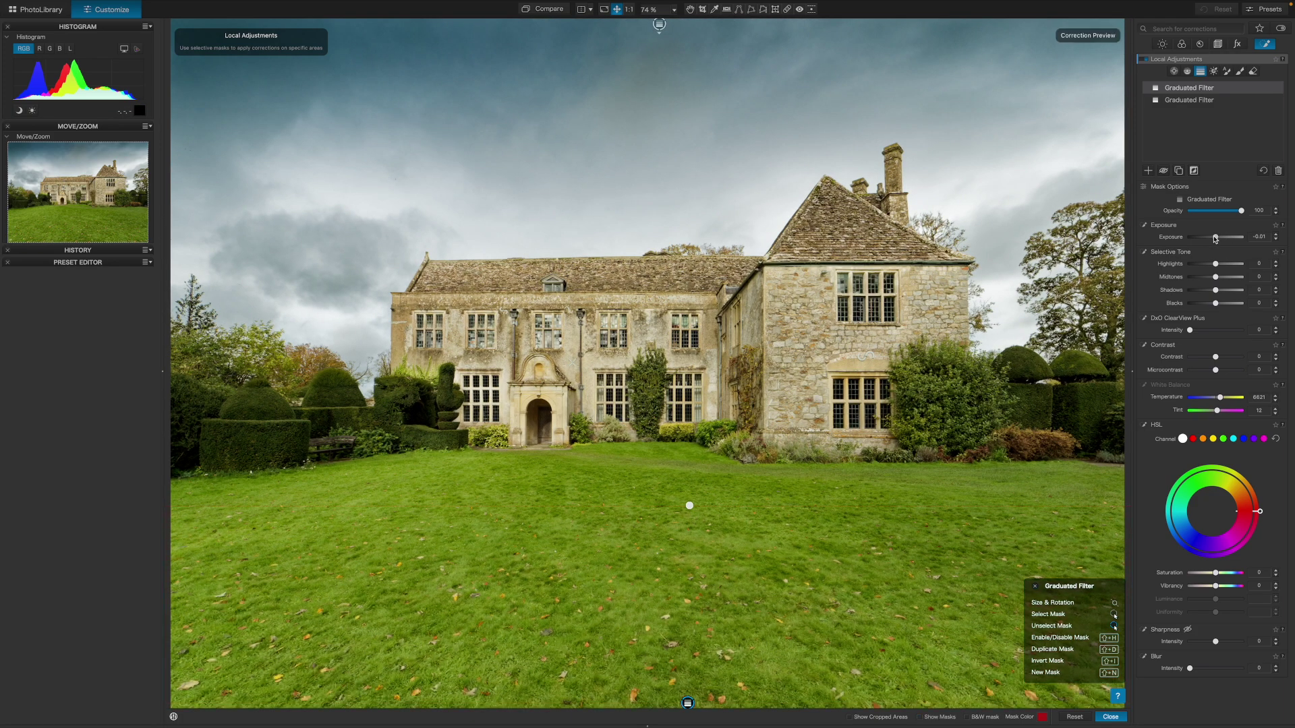
left_click_drag(1210, 241, 1208, 241)
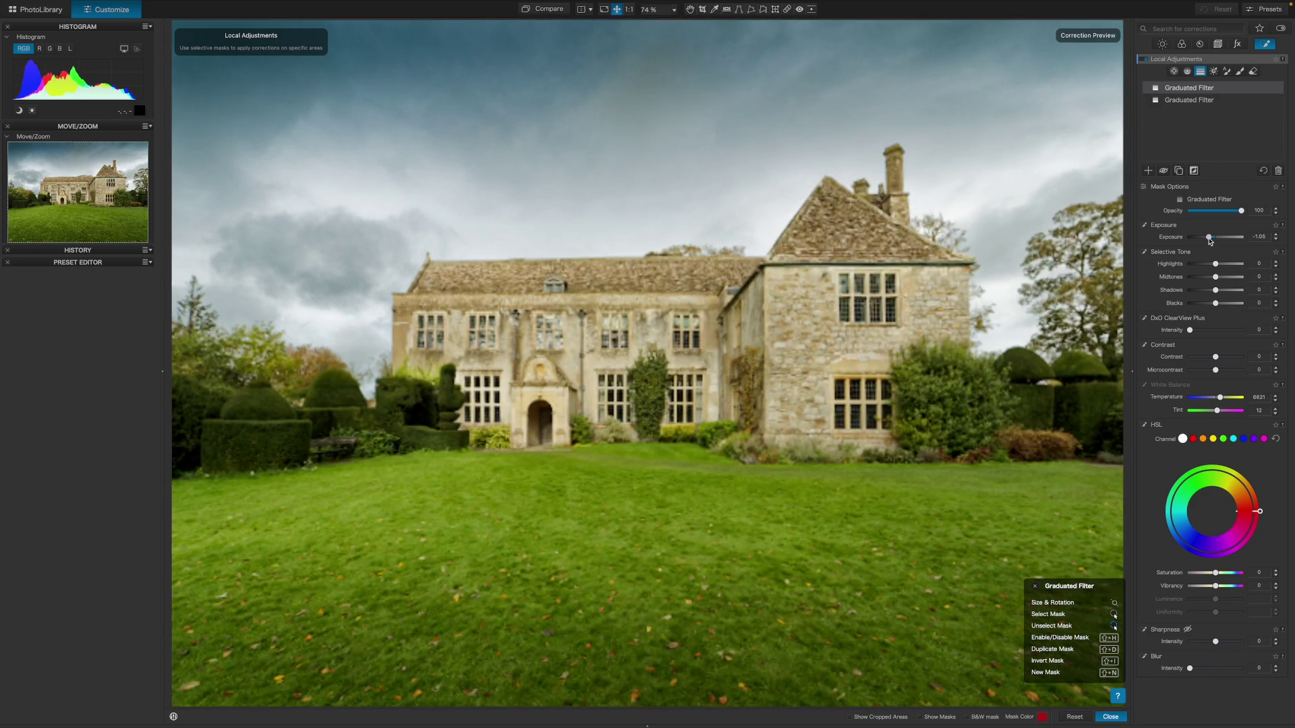